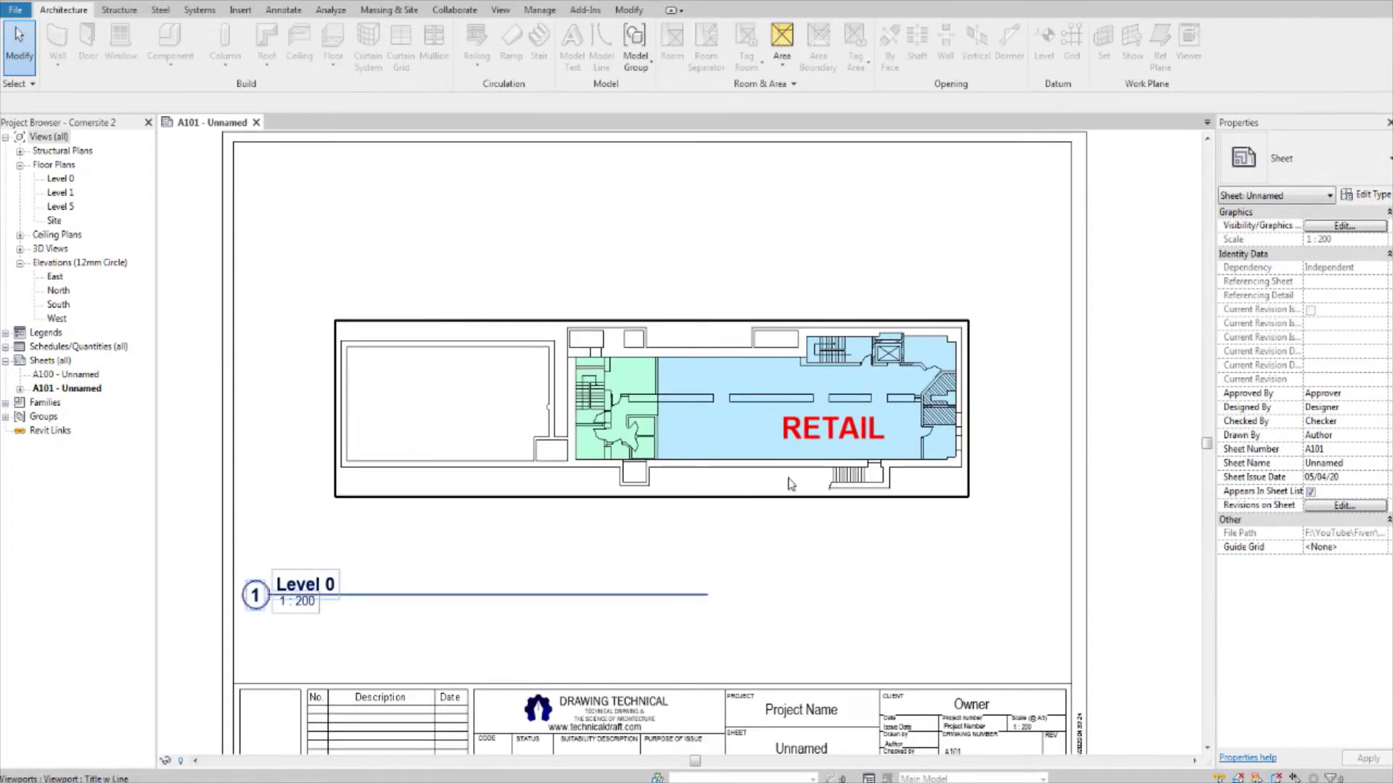
Zoom the sheet to fit, then open Print with PDFCreator as the printer
{"action": "scroll", "coordinate": [677, 444], "scroll_direction": "up", "scroll_amount": 1}
{"action": "scroll", "coordinate": [678, 444], "scroll_direction": "up", "scroll_amount": 1}
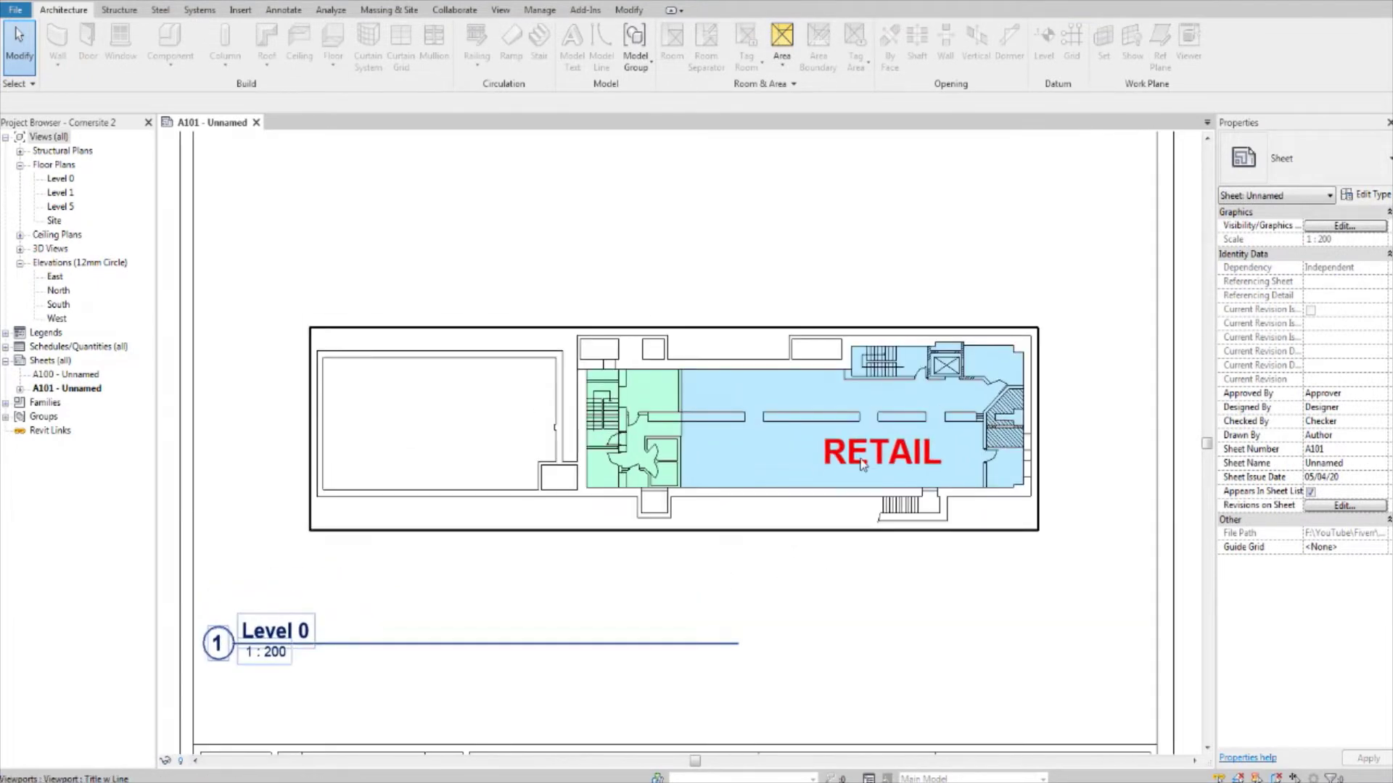
{"action": "scroll", "coordinate": [862, 462], "scroll_direction": "up", "scroll_amount": 1}
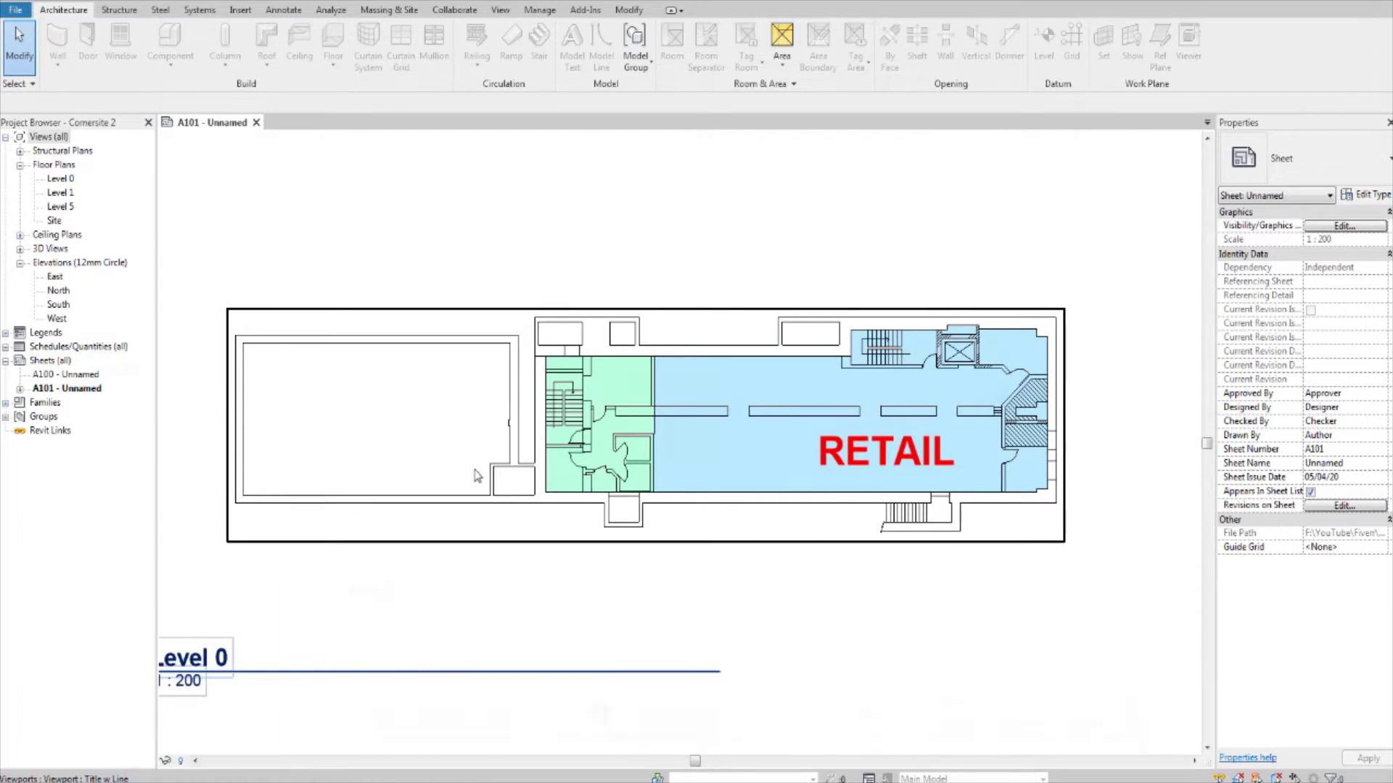
{"action": "key", "text": "z"}
{"action": "key", "text": "f"}
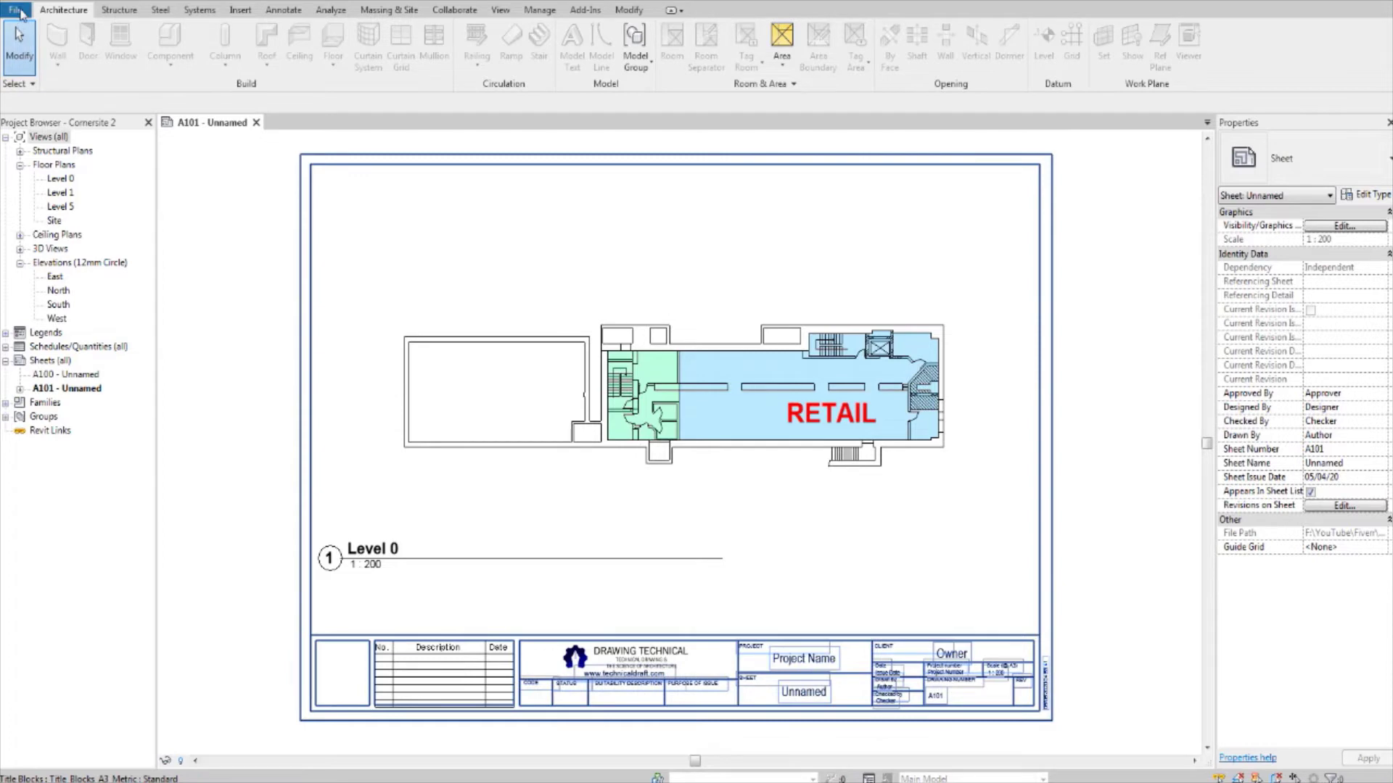
{"action": "left_click", "coordinate": [20, 12]}
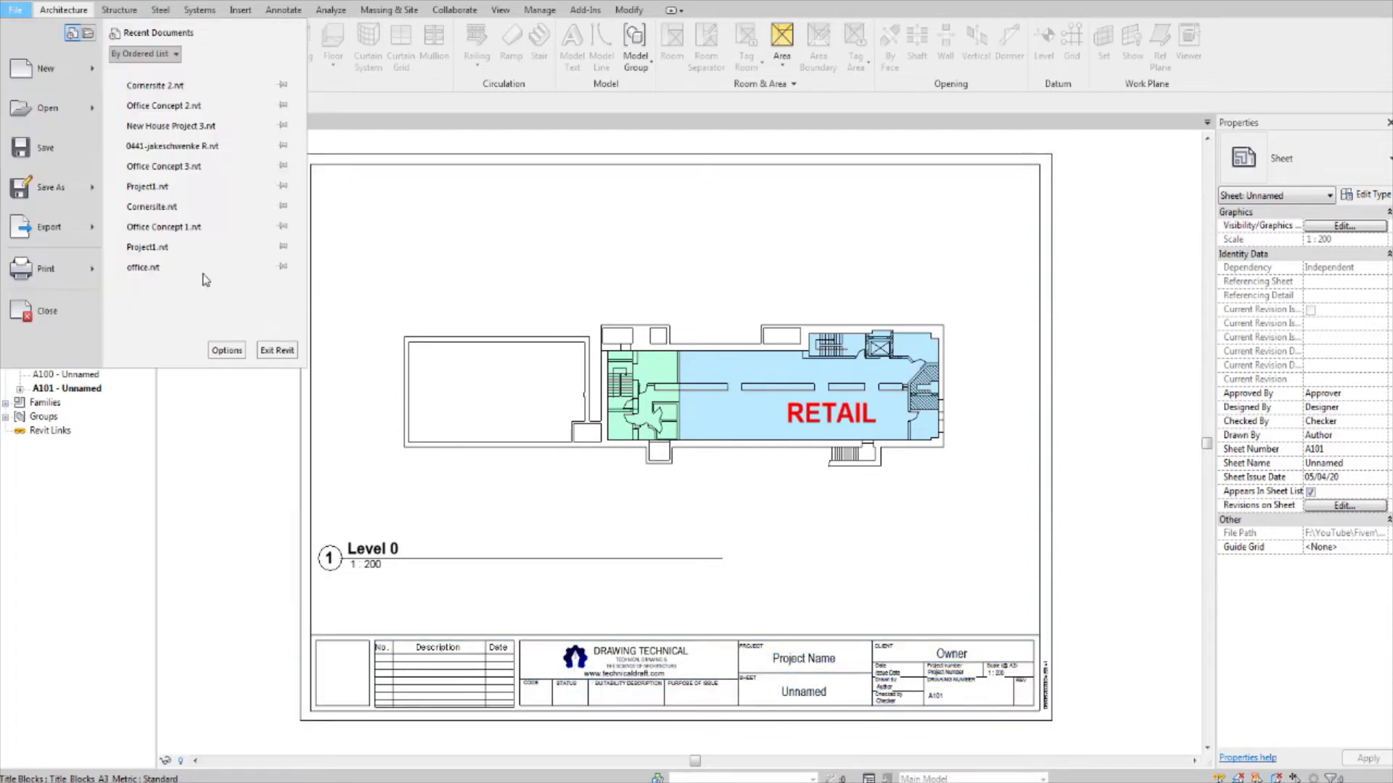
{"action": "left_click", "coordinate": [58, 267]}
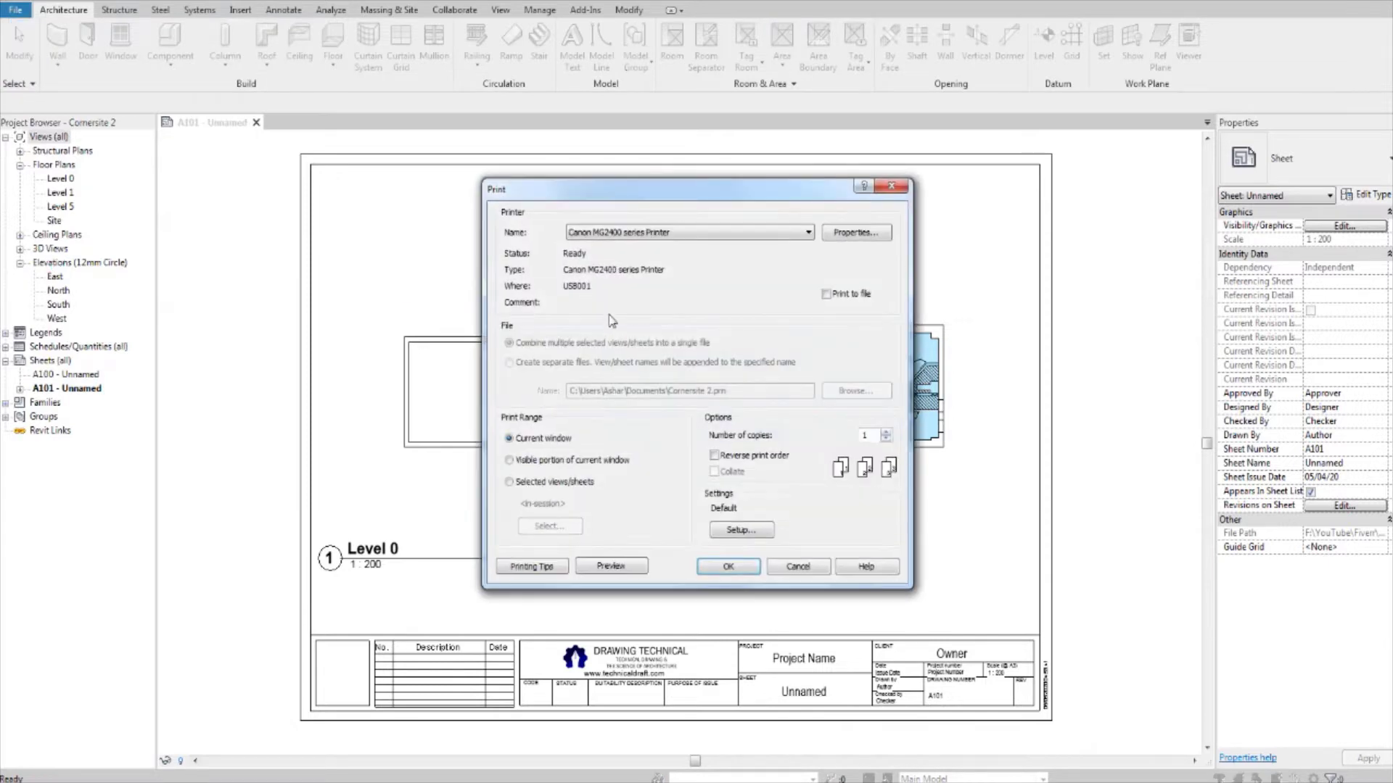
{"action": "left_click", "coordinate": [644, 234]}
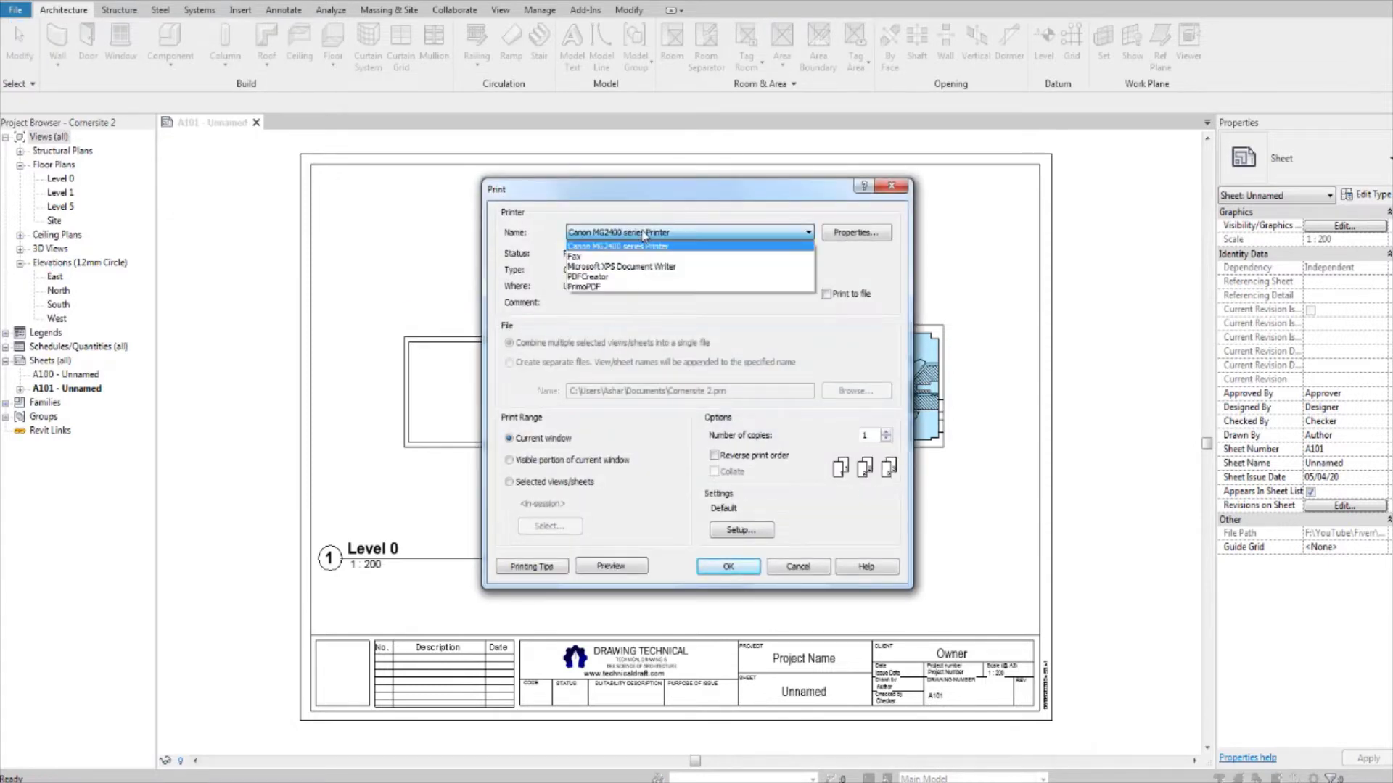
{"action": "left_click", "coordinate": [636, 280]}
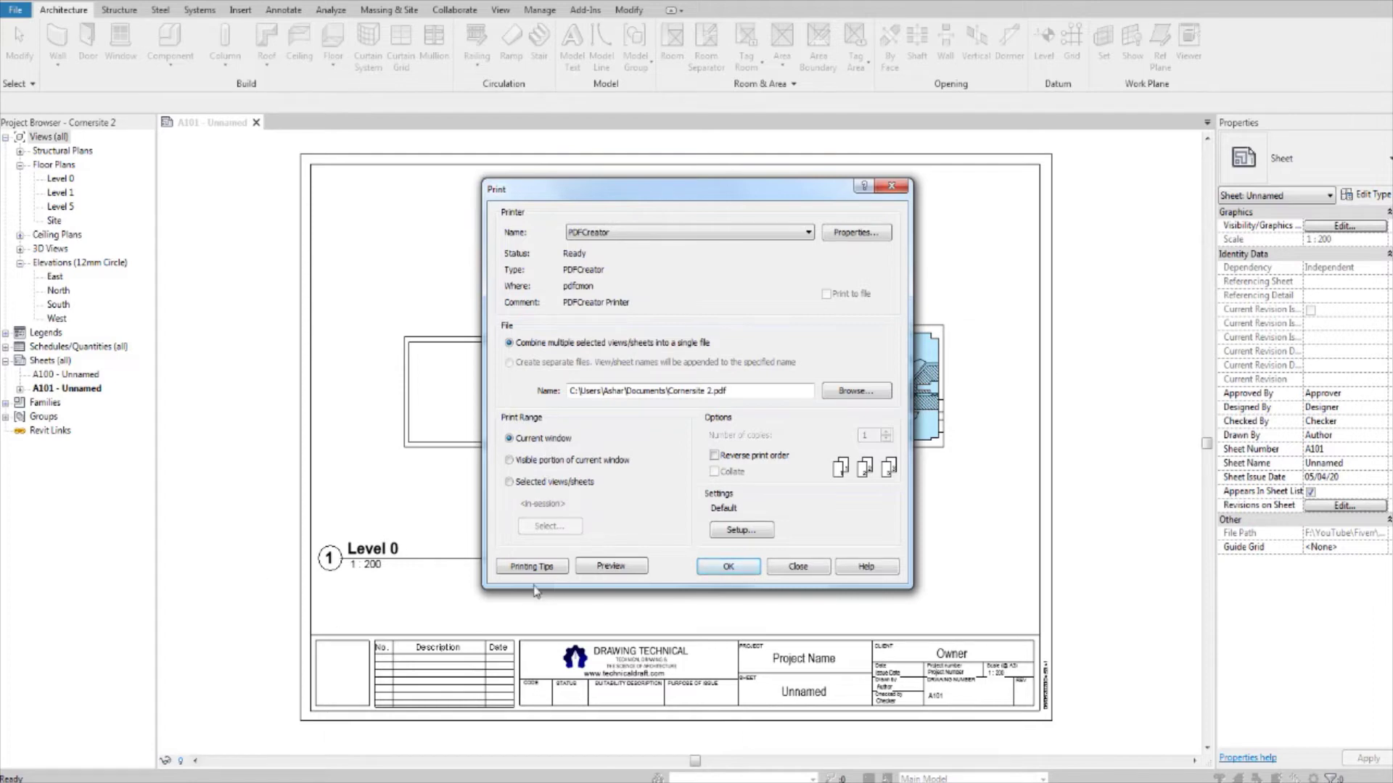
Choose Selected views/sheets, close the View/Sheet Set list unchanged, and open Print Setup
{"action": "left_click", "coordinate": [510, 482]}
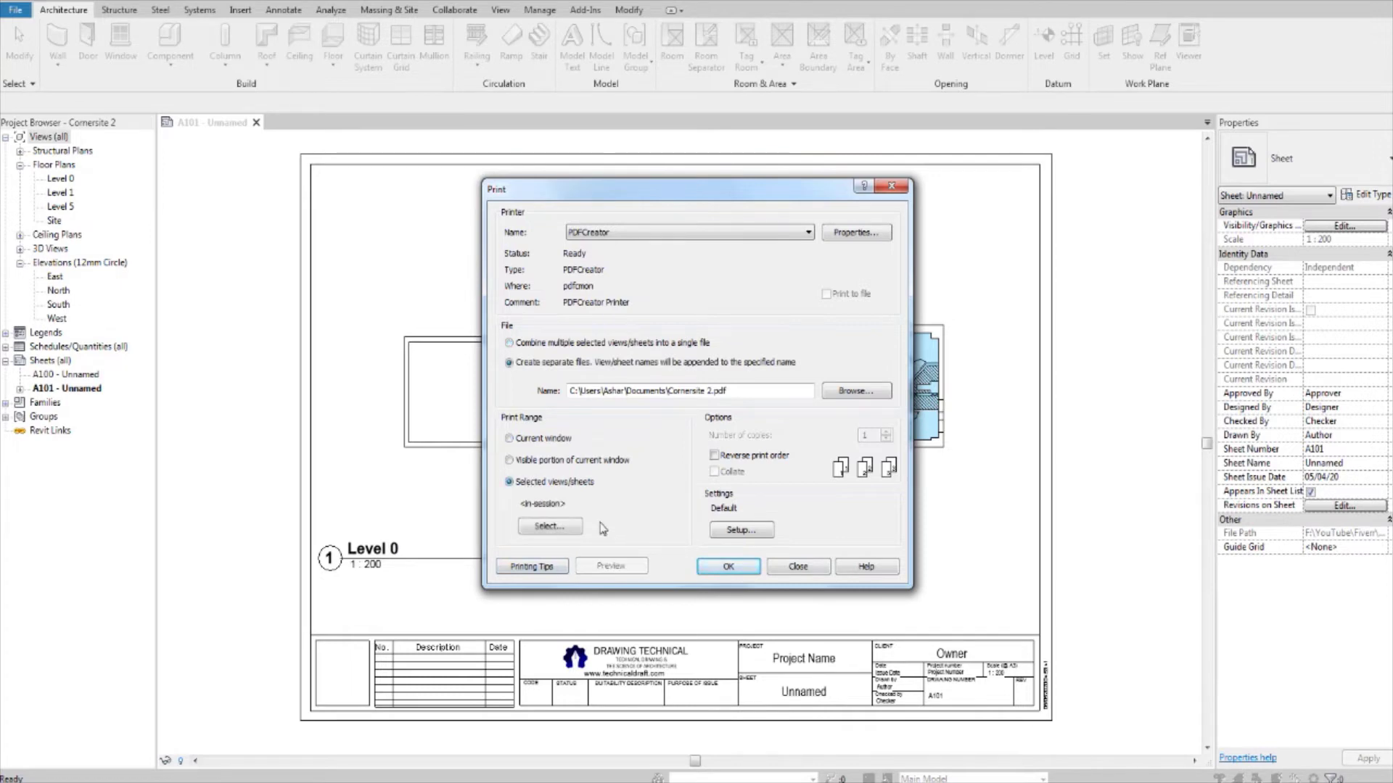
{"action": "left_click", "coordinate": [577, 531]}
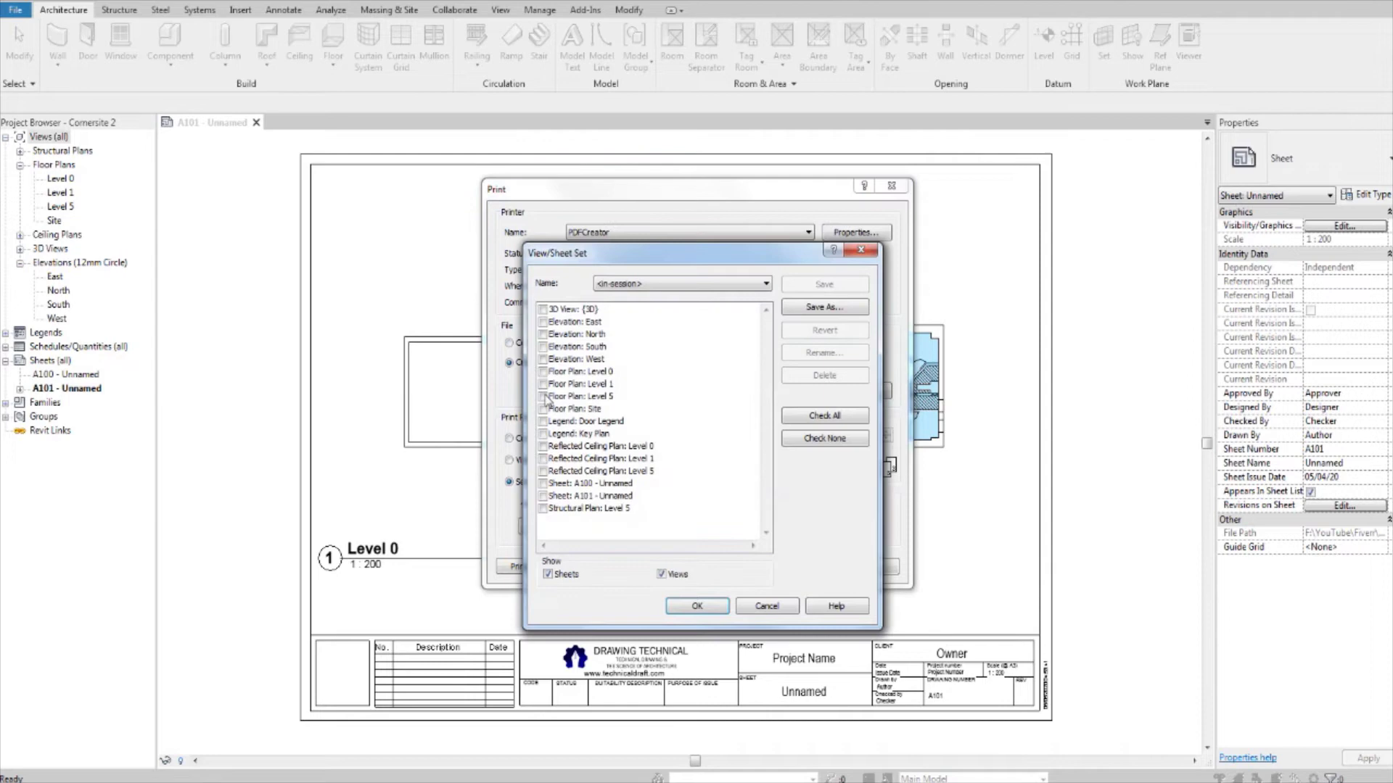
{"action": "left_click", "coordinate": [761, 606]}
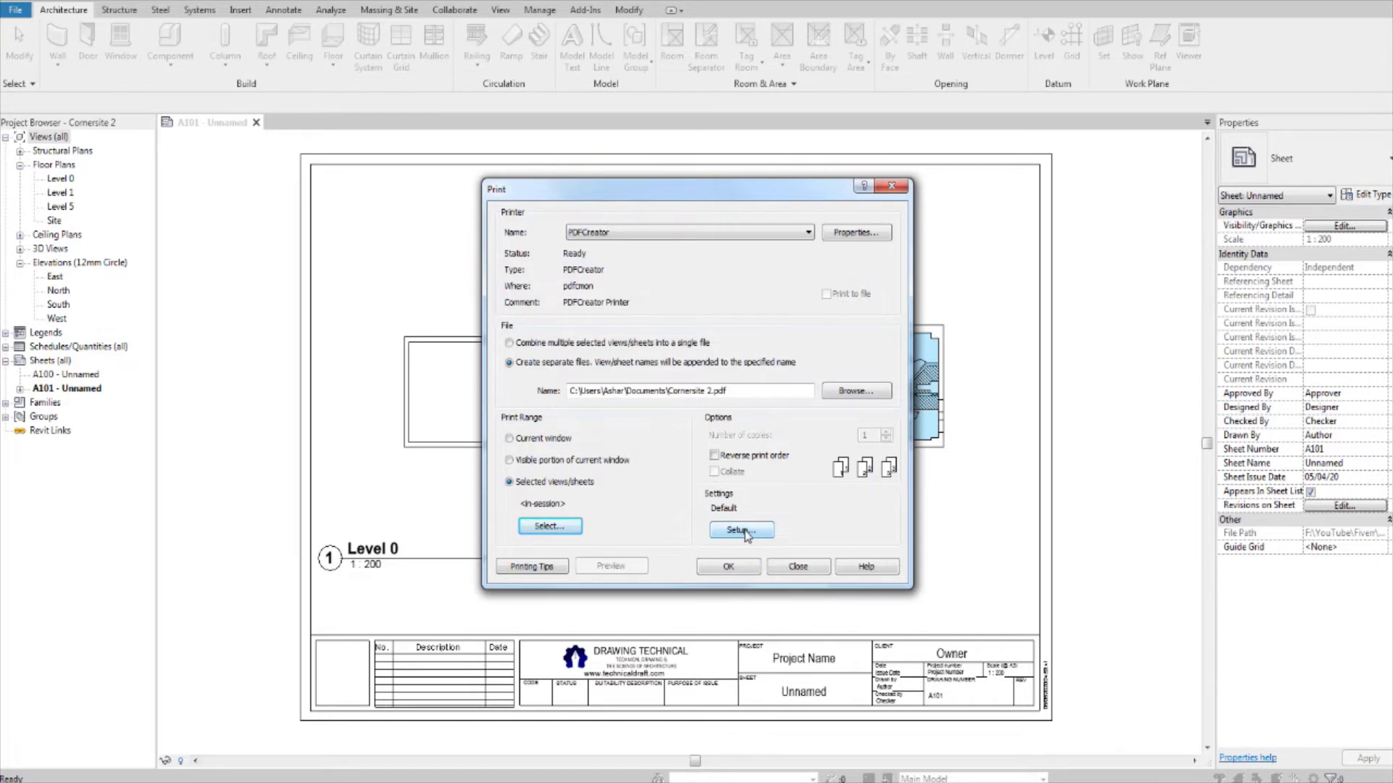
{"action": "left_click", "coordinate": [744, 532]}
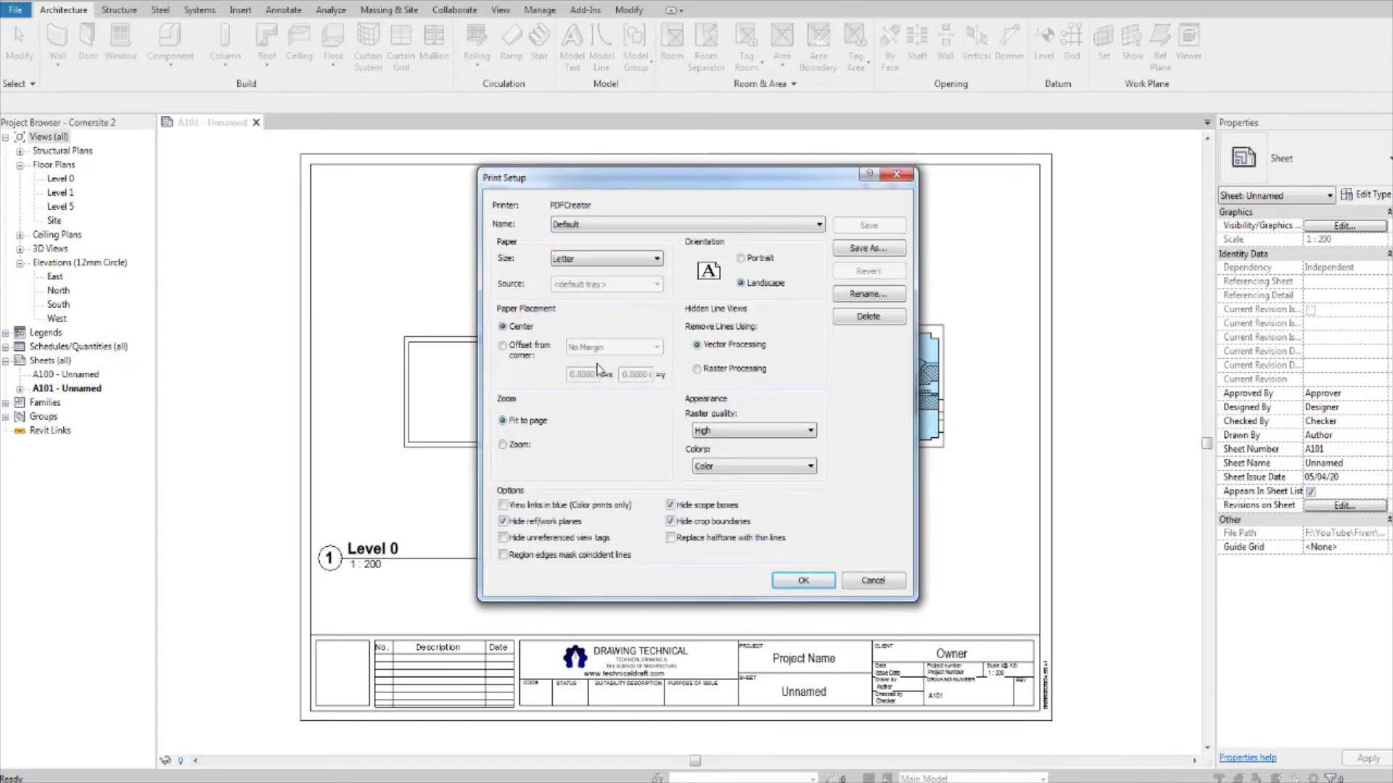
Set A3 paper, placed offset from corner at Printer limit, and accept the setup
{"action": "left_click", "coordinate": [606, 260]}
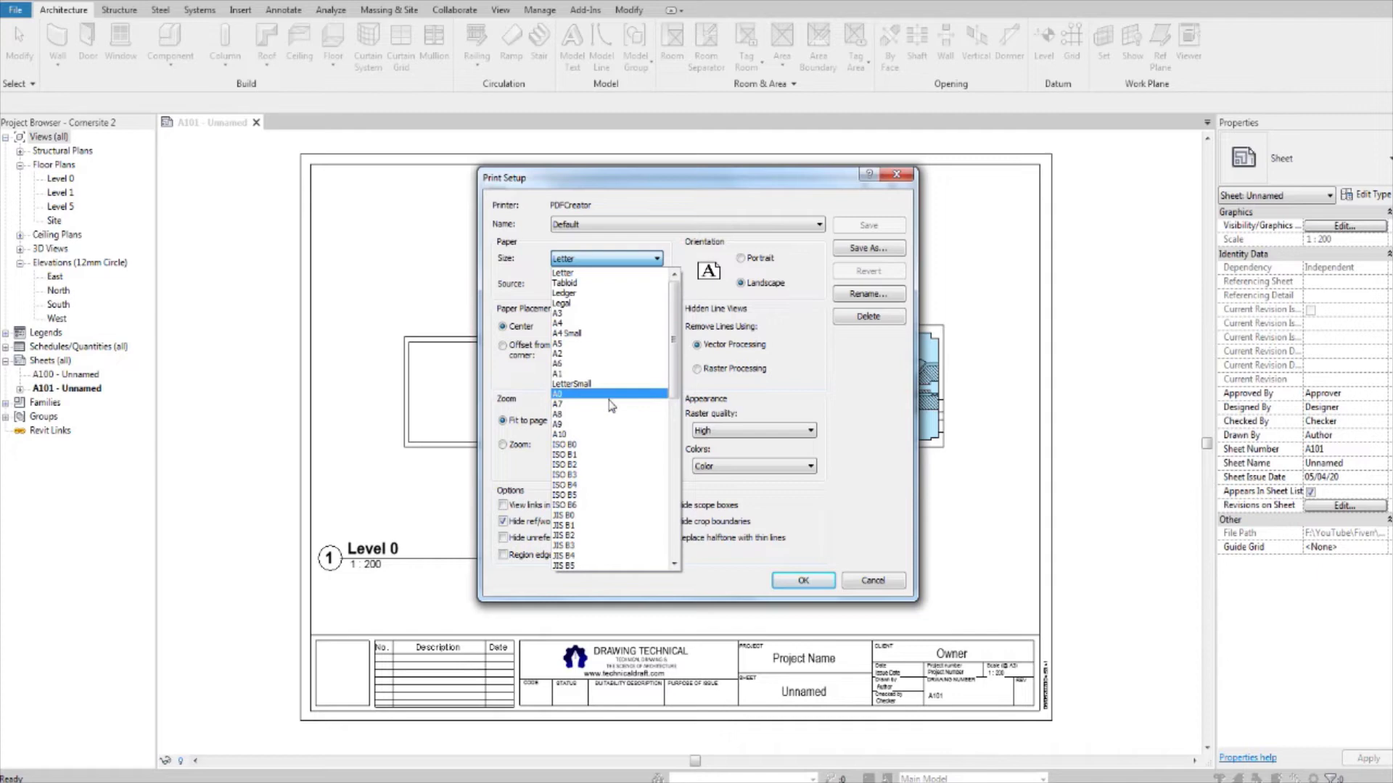
{"action": "left_click", "coordinate": [612, 316]}
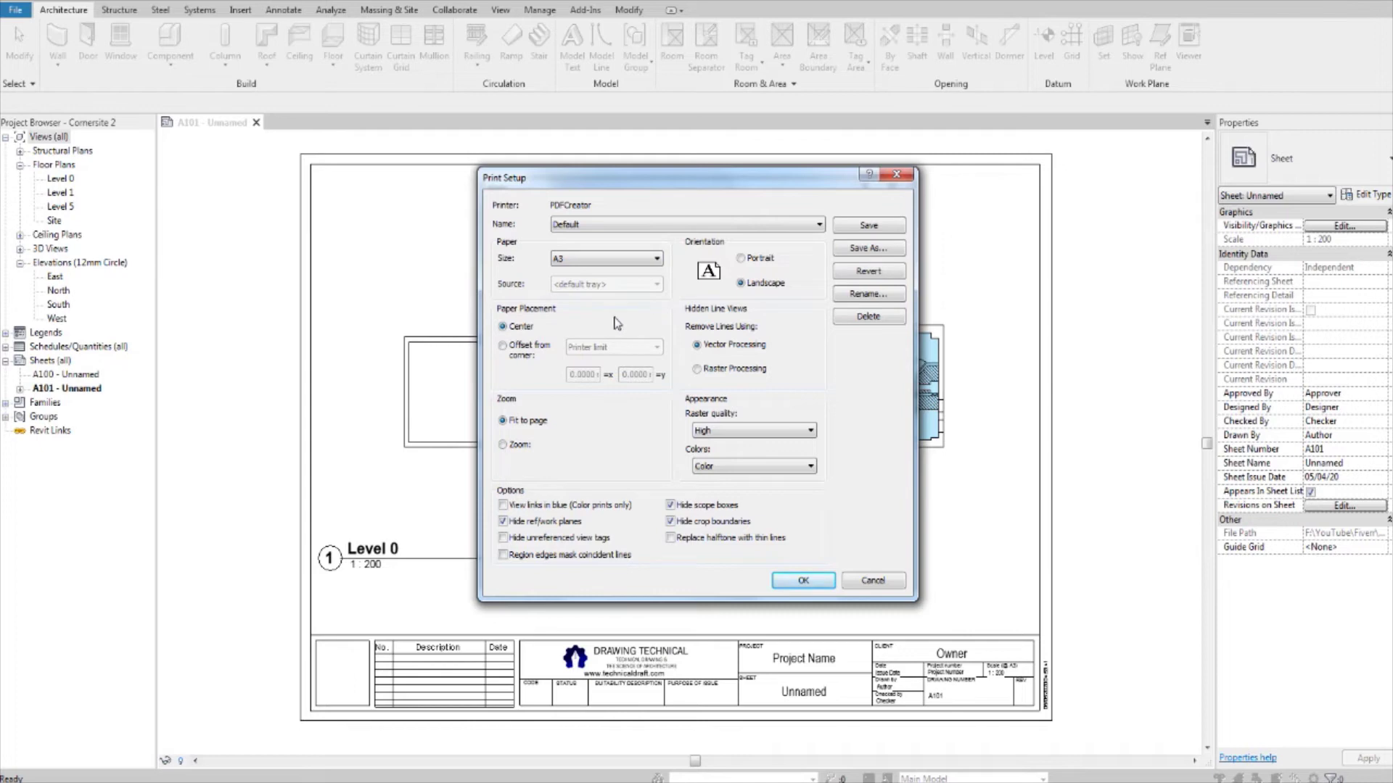
{"action": "left_click", "coordinate": [520, 353]}
{"action": "left_click", "coordinate": [591, 348]}
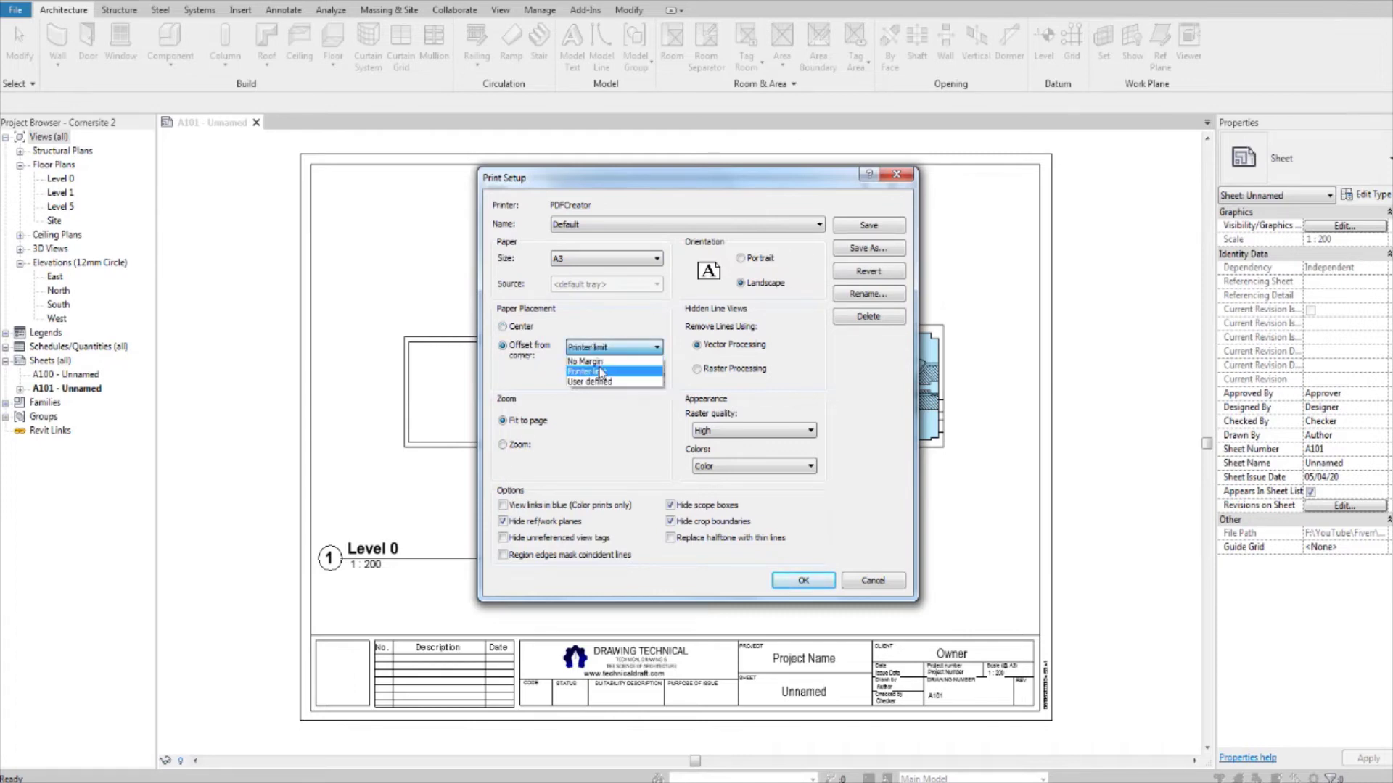
{"action": "left_click", "coordinate": [601, 374]}
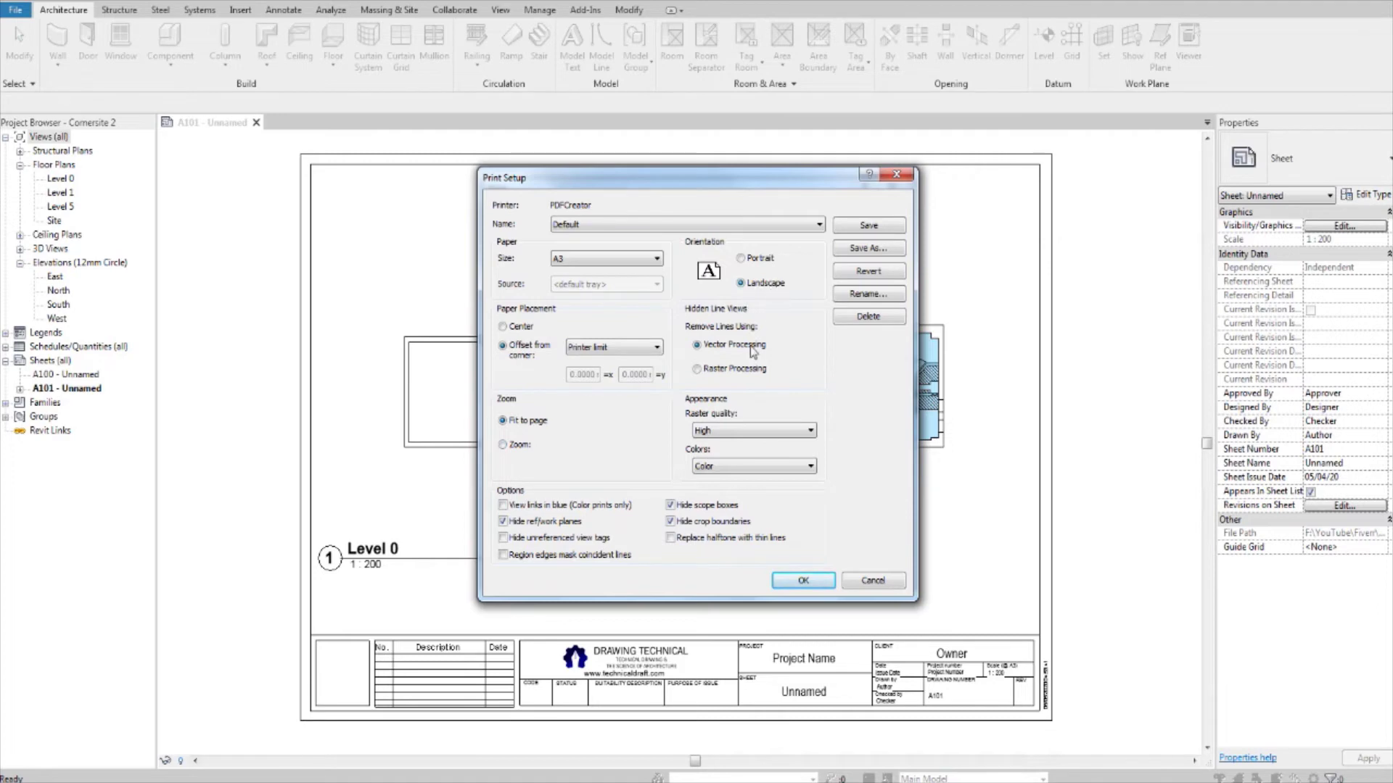
{"action": "left_click", "coordinate": [806, 584]}
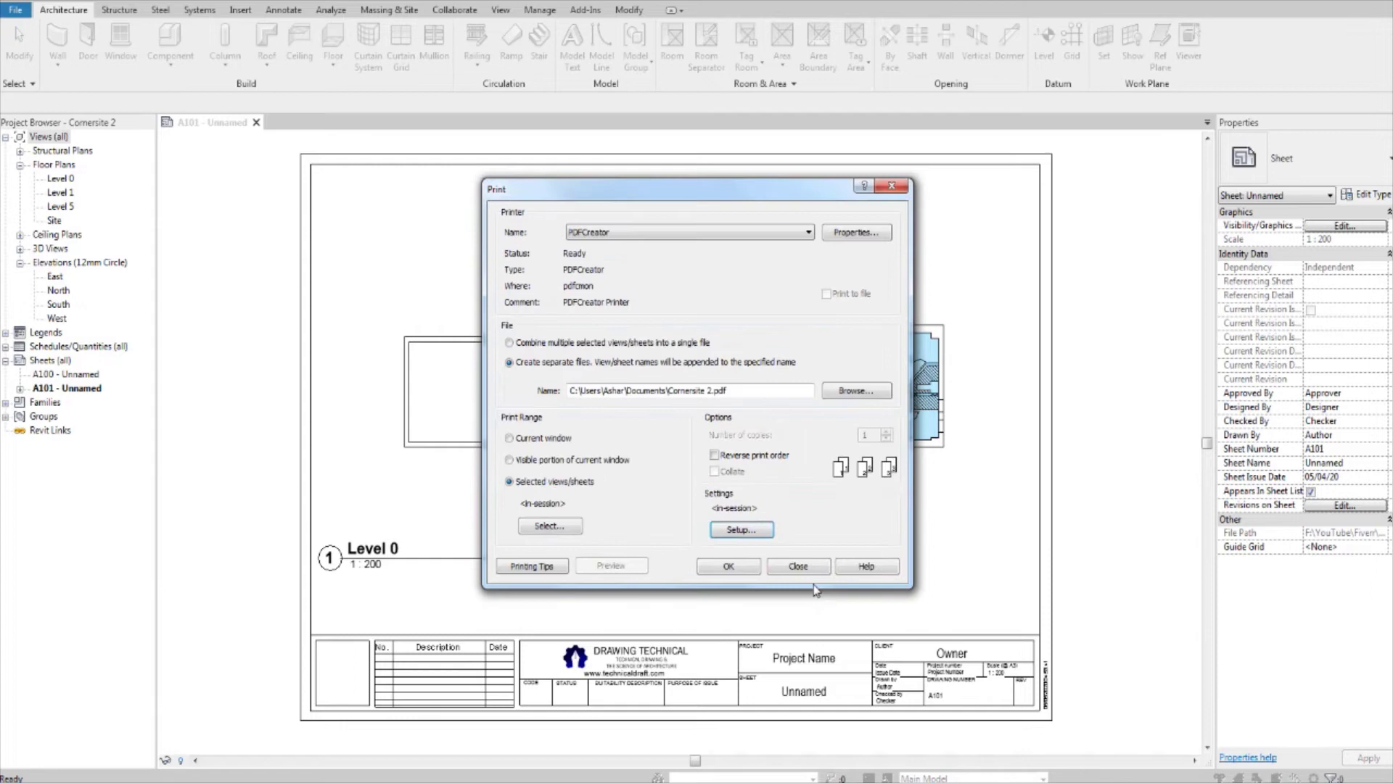
After the no-sheets-selected warning, print the Current window to PDFCreator instead
{"action": "left_click", "coordinate": [734, 572]}
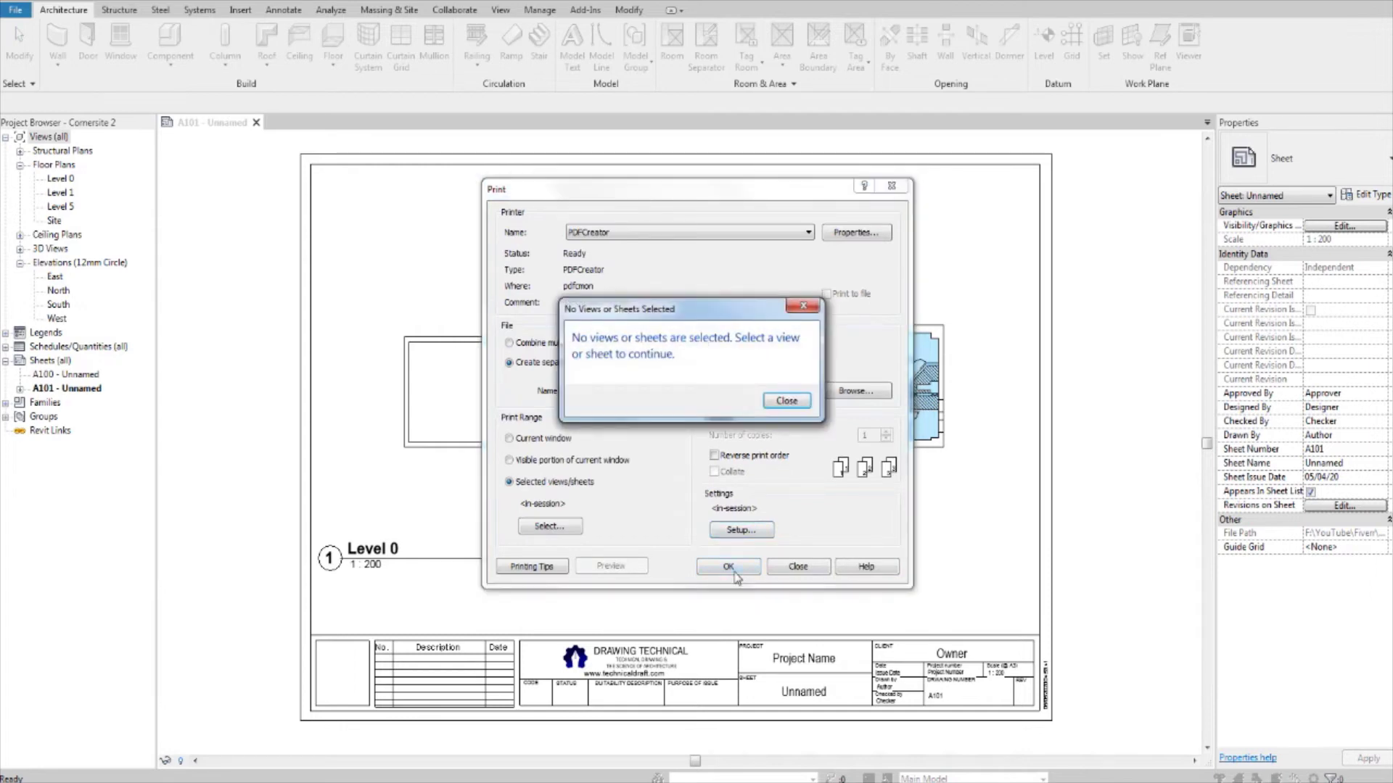
{"action": "left_click", "coordinate": [770, 404]}
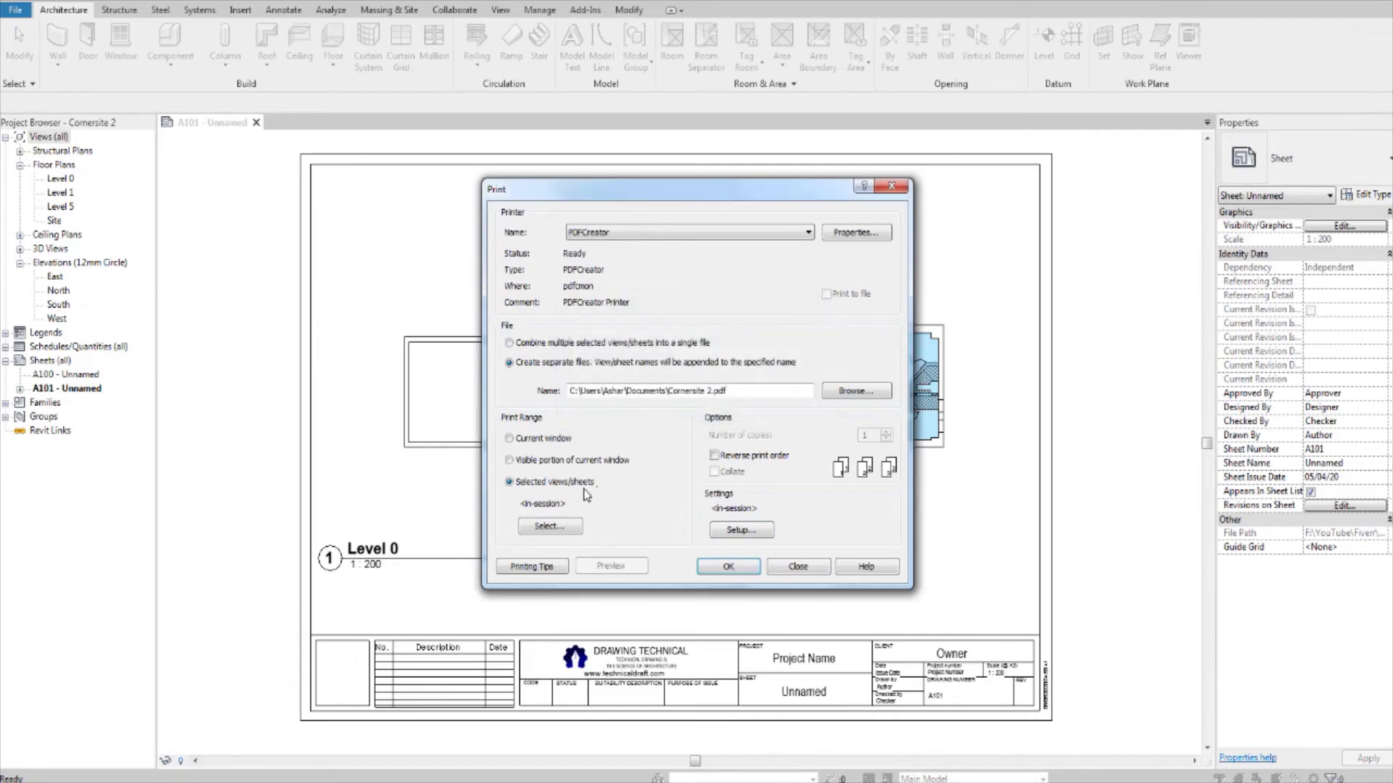
{"action": "left_click", "coordinate": [537, 439]}
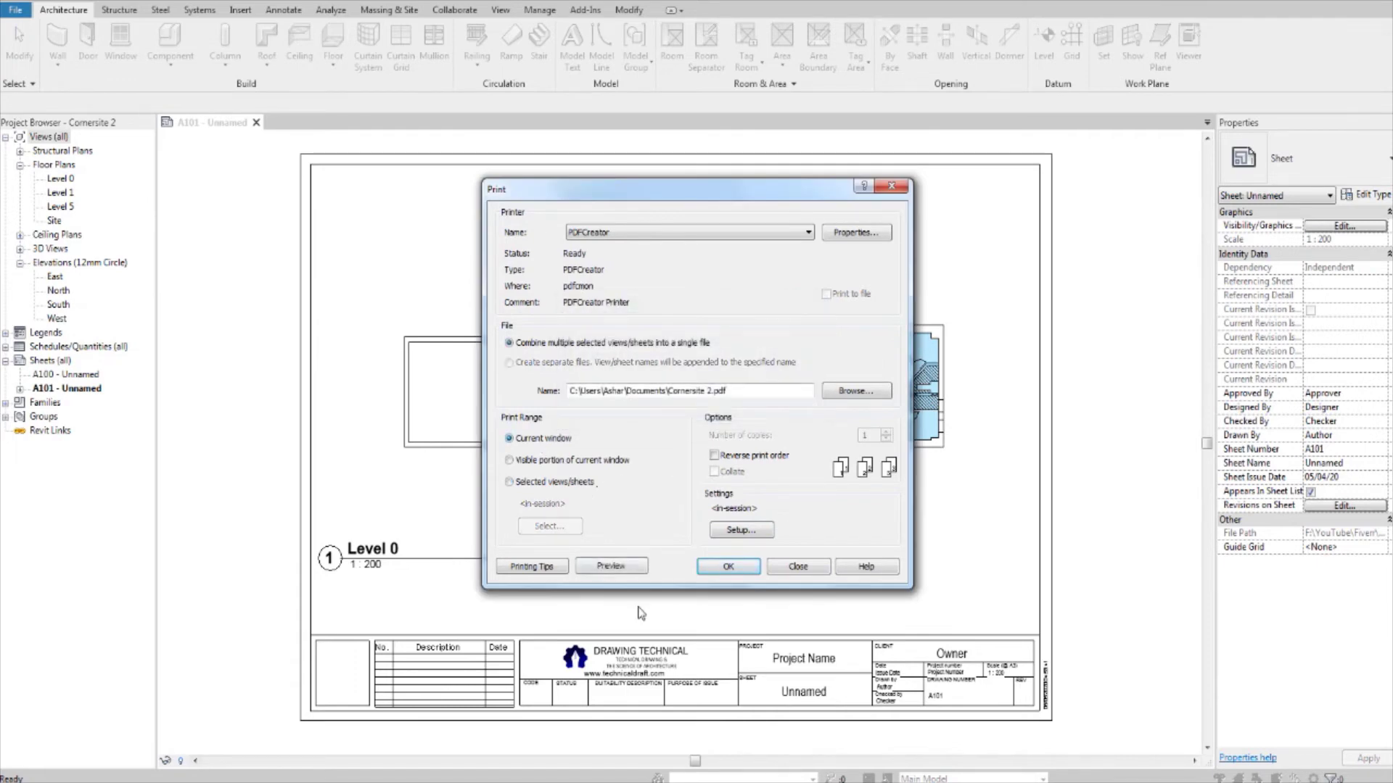
{"action": "left_click", "coordinate": [724, 571]}
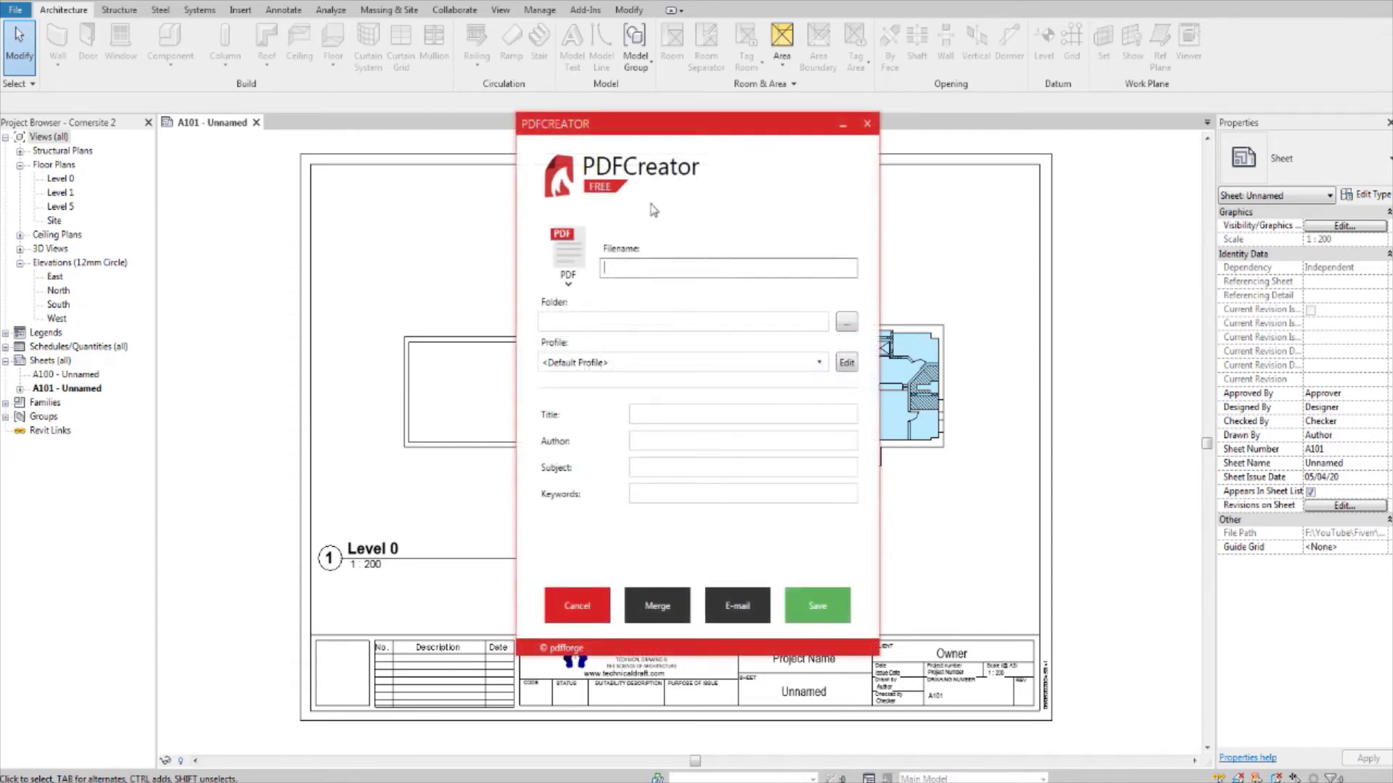
Save the PDF as Sample 4 in the PDF Creator projects folder and start conversion
{"action": "left_click", "coordinate": [684, 266]}
{"action": "type", "text": "Sample 4"}
{"action": "key", "text": "Tab"}
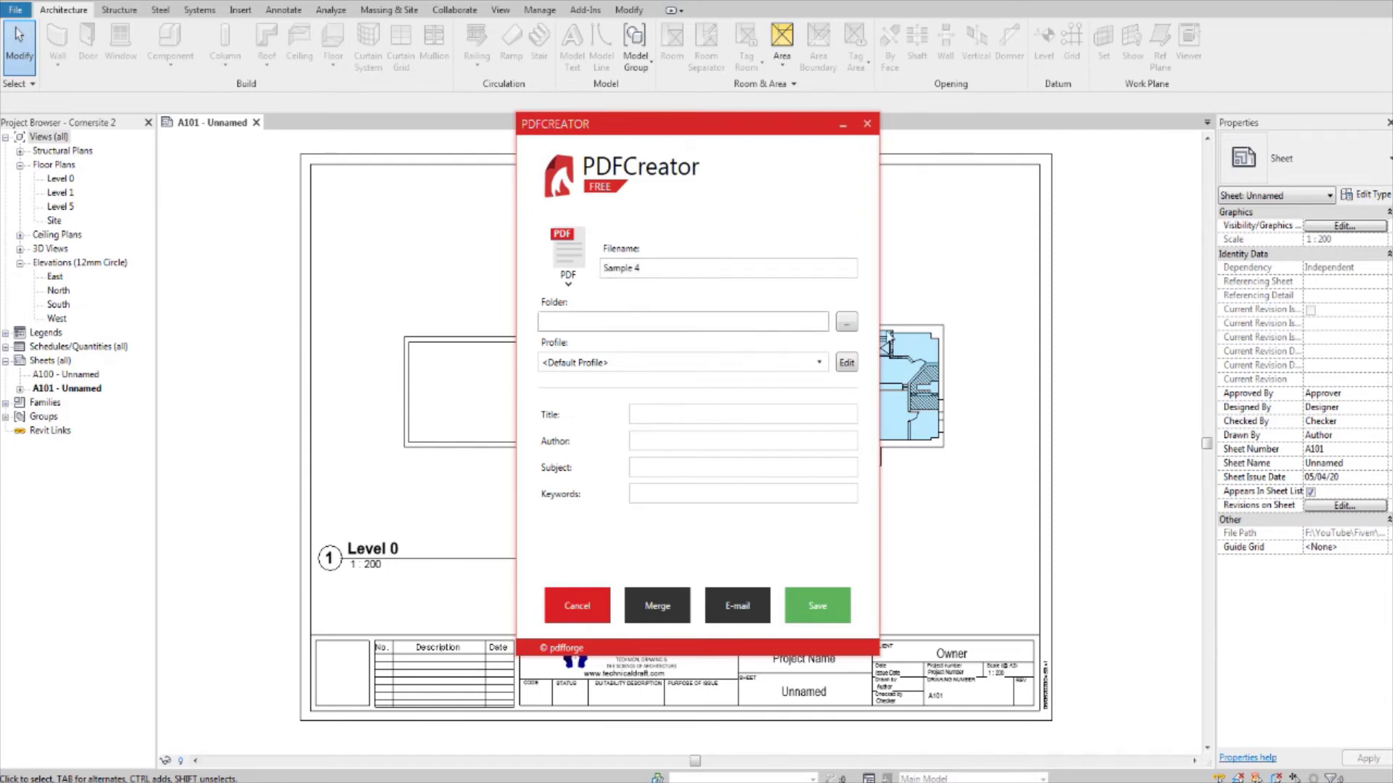
{"action": "left_click", "coordinate": [846, 322]}
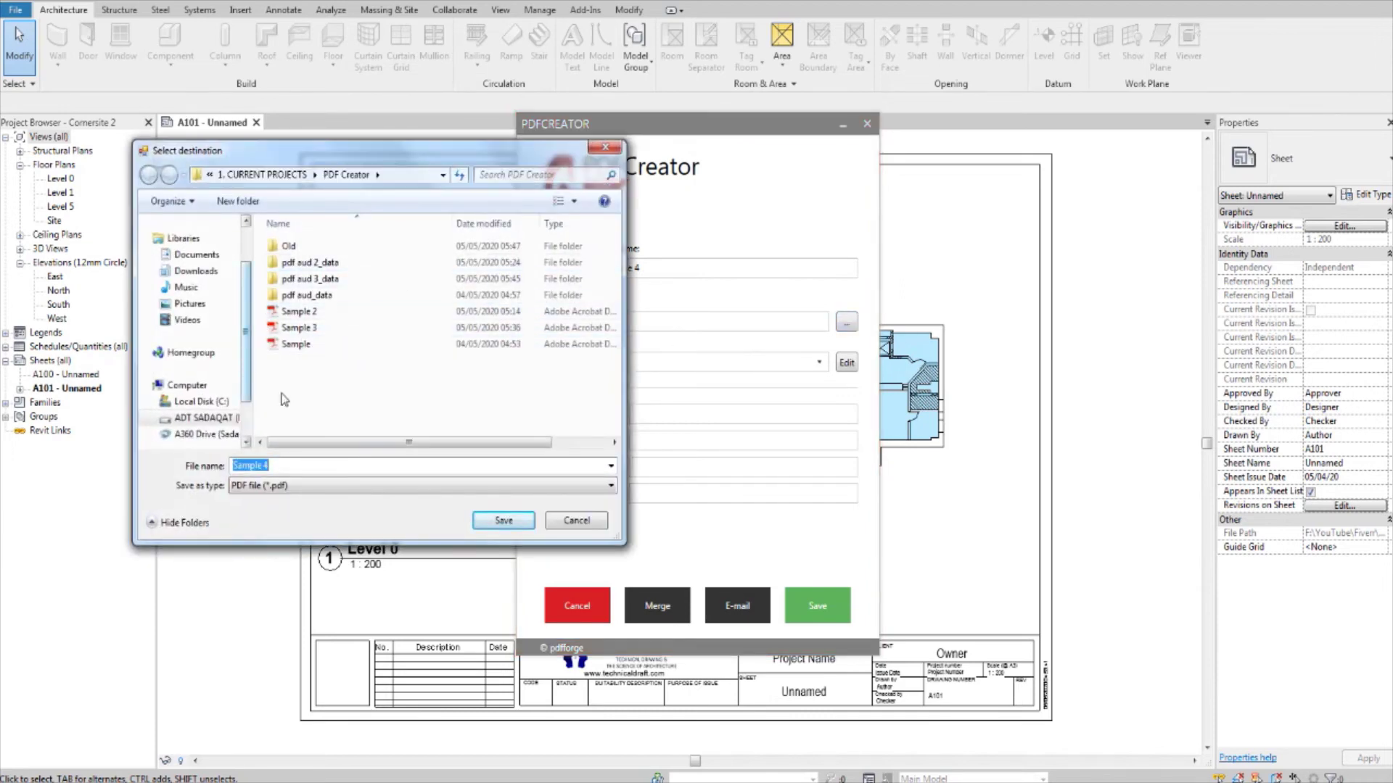
{"action": "left_click", "coordinate": [500, 521]}
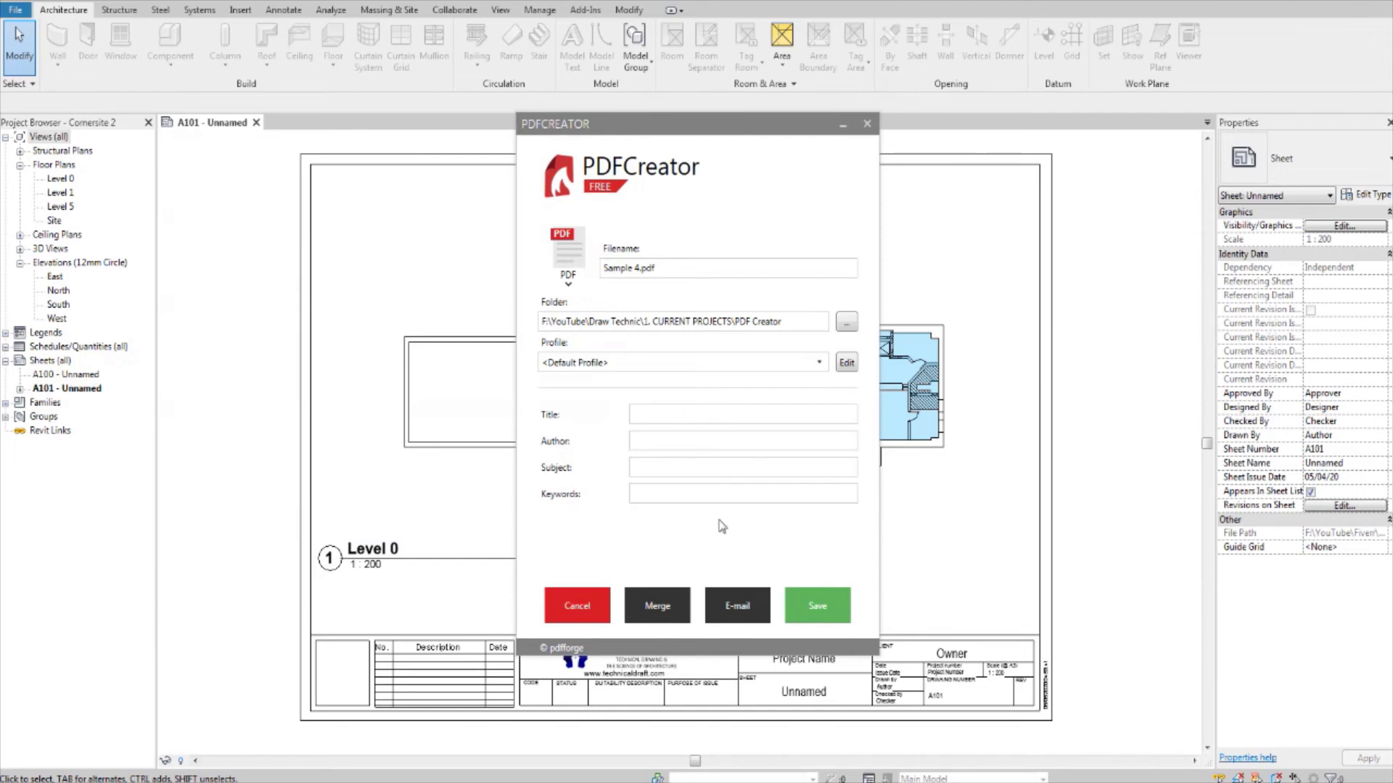
{"action": "left_click", "coordinate": [802, 617]}
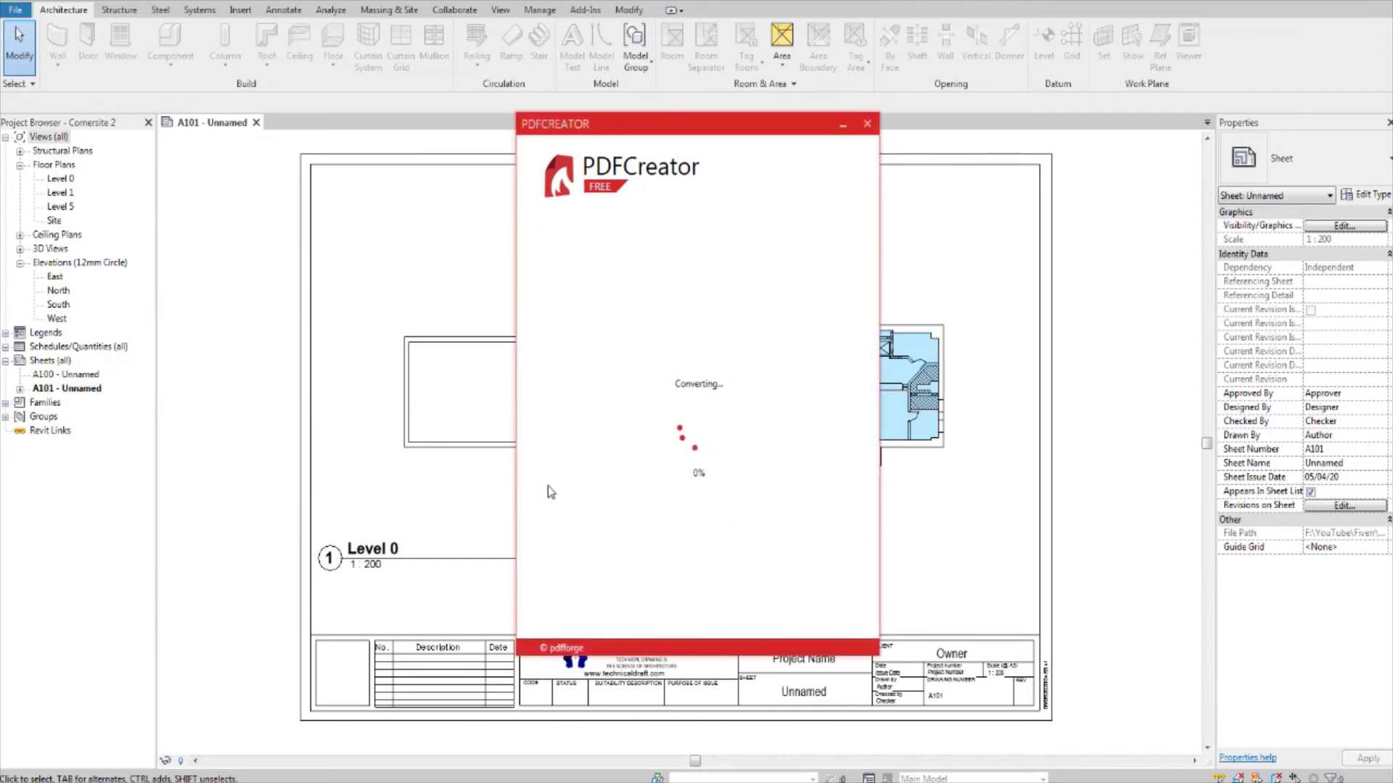